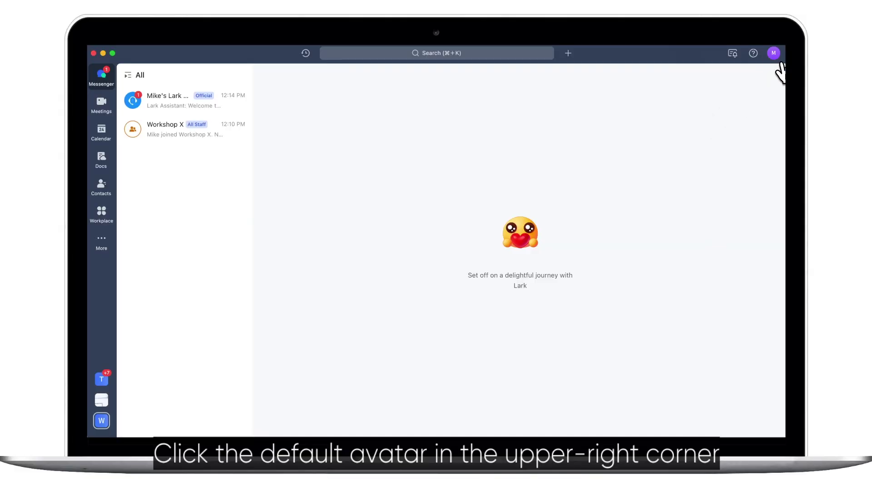
- Upload 20230324-115719.webp from Downloads as the new profile photo and save it
{"action": "left_click", "coordinate": [773, 53]}
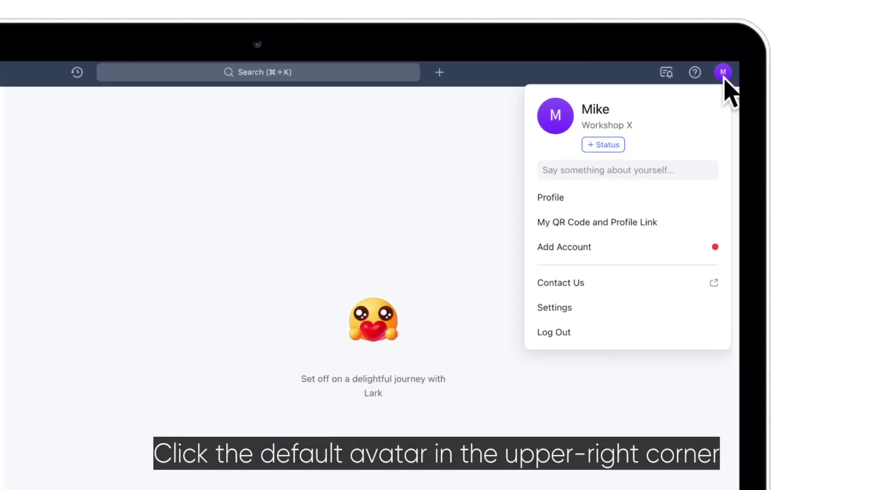
{"action": "left_click", "coordinate": [568, 125]}
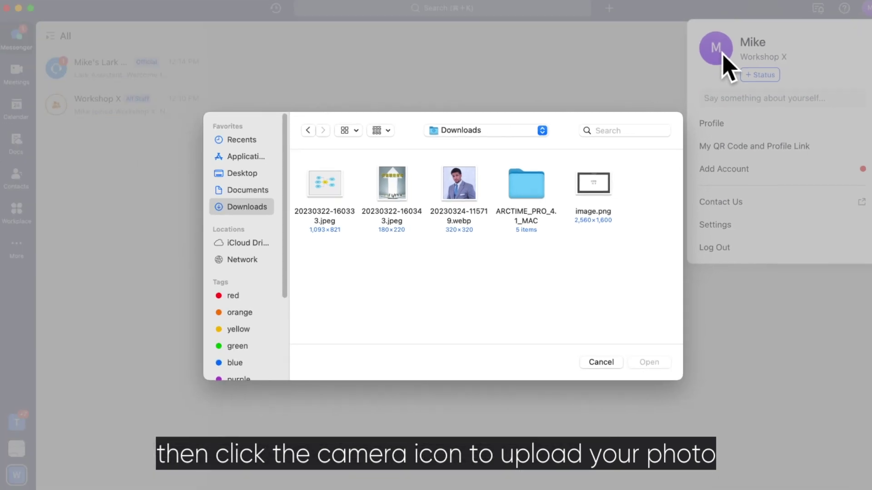
{"action": "left_click", "coordinate": [459, 202]}
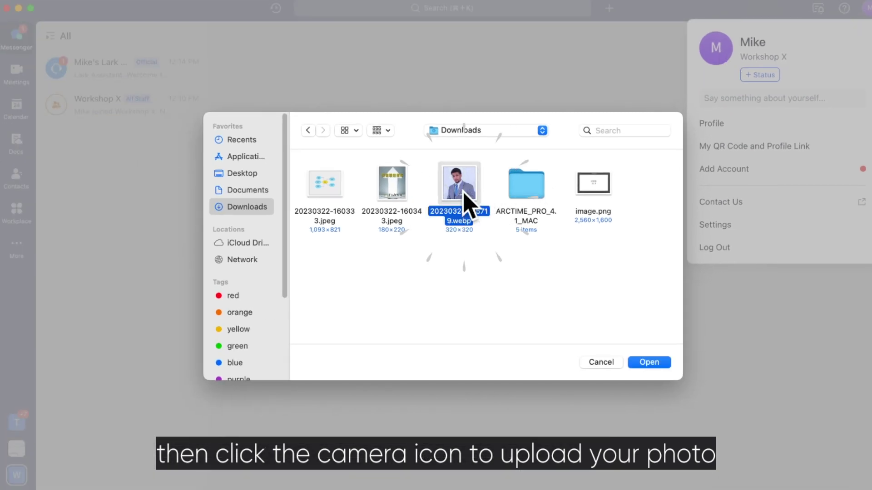
{"action": "left_click", "coordinate": [651, 362]}
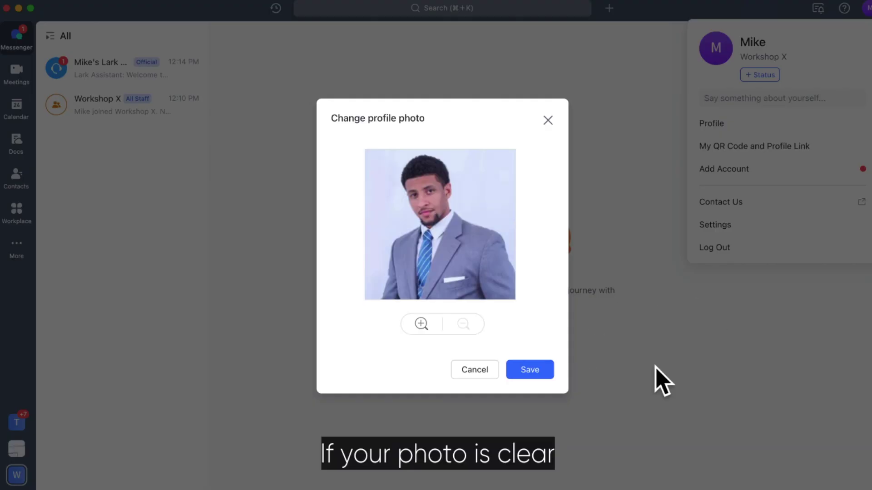
{"action": "left_click", "coordinate": [545, 373]}
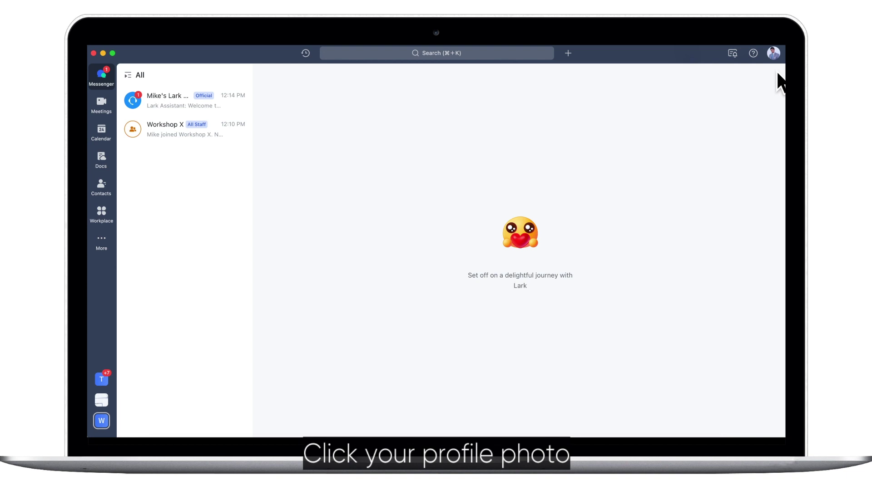
- From the profile menu's + Status, set the status to Taking a break
{"action": "left_click", "coordinate": [775, 59]}
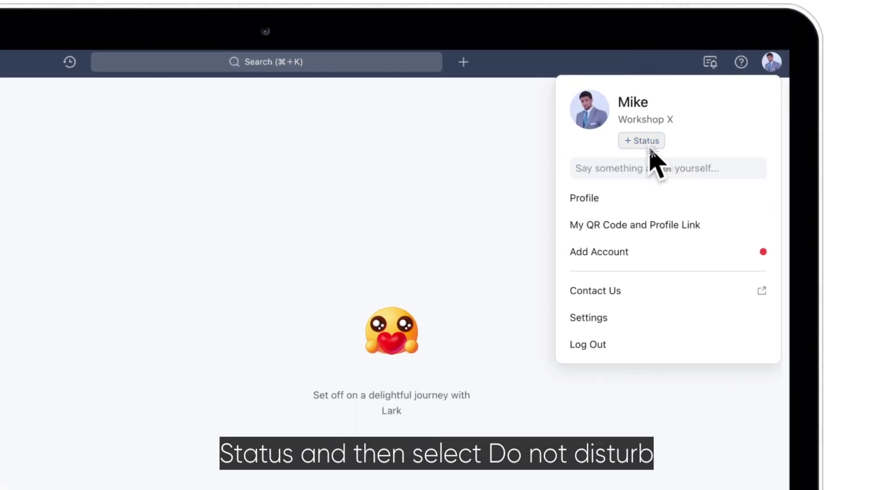
{"action": "left_click", "coordinate": [688, 108]}
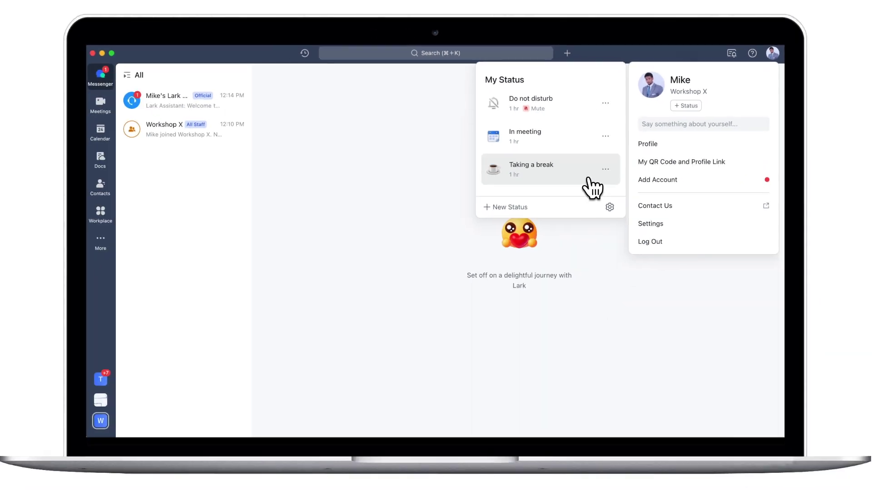
{"action": "left_click", "coordinate": [494, 250]}
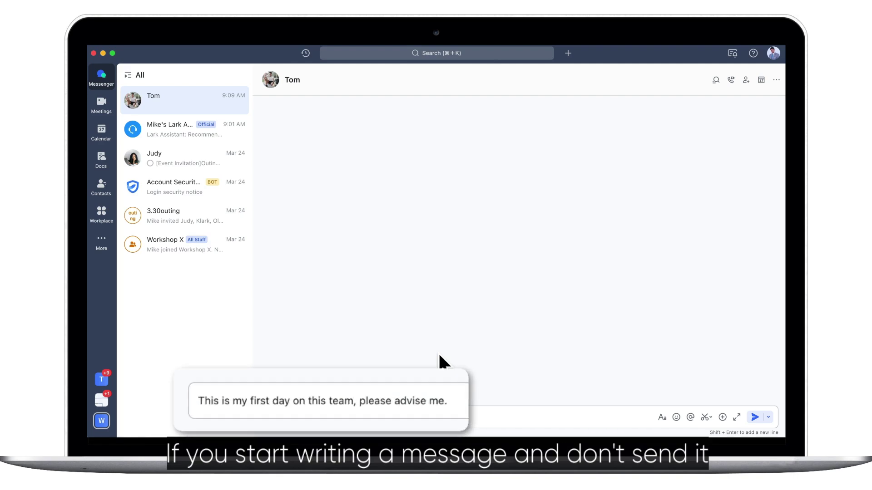
- View the Marketing Planning administrator's profile card via Contacts > Organization
{"action": "left_click", "coordinate": [233, 144]}
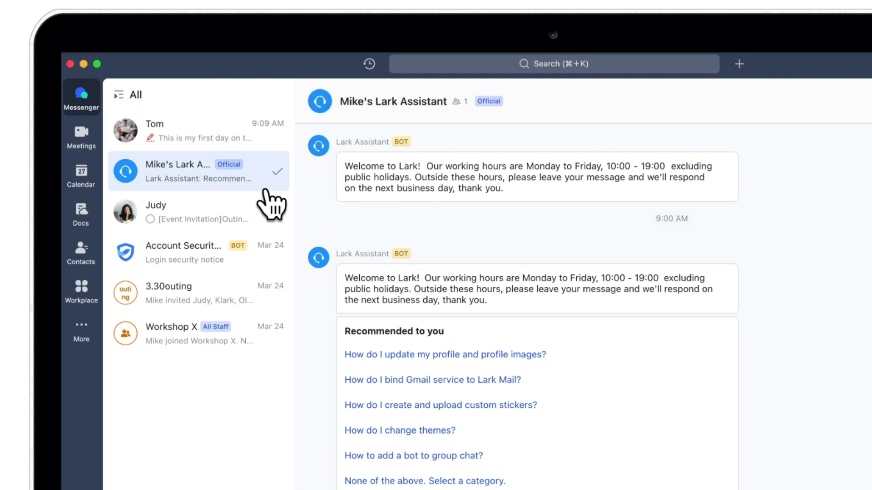
{"action": "left_click", "coordinate": [94, 269]}
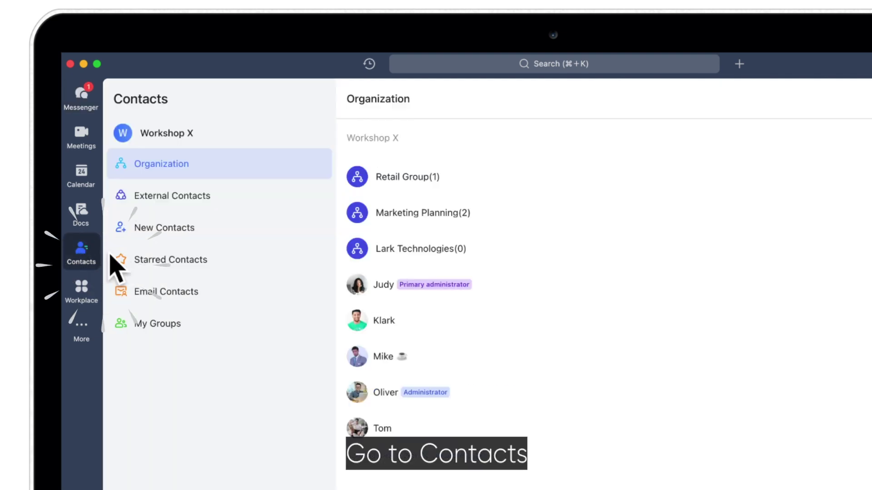
{"action": "left_click", "coordinate": [414, 226]}
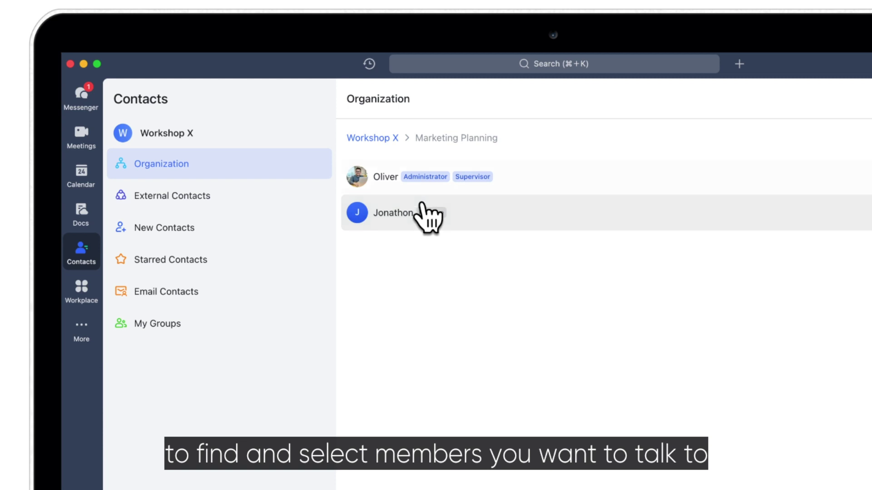
{"action": "left_click", "coordinate": [399, 188]}
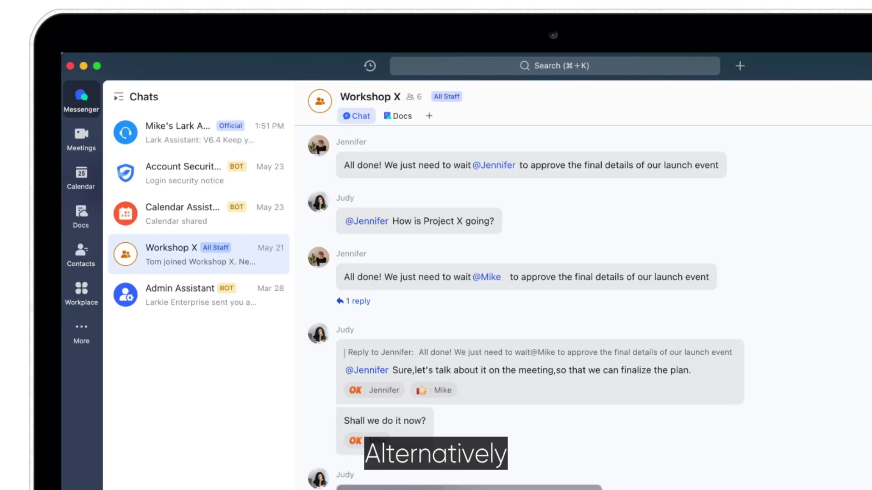
- Send a Fistbump emoji in a direct chat with a Workshop X member
{"action": "left_click", "coordinate": [323, 338]}
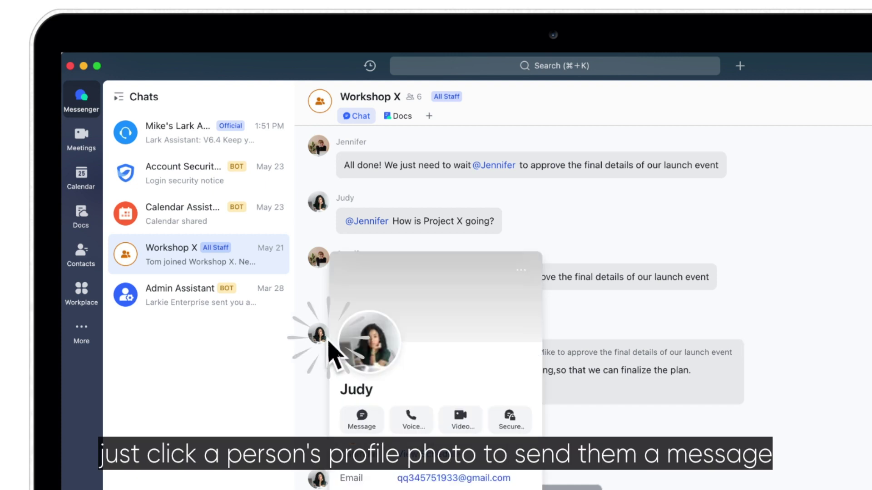
{"action": "left_click", "coordinate": [378, 430]}
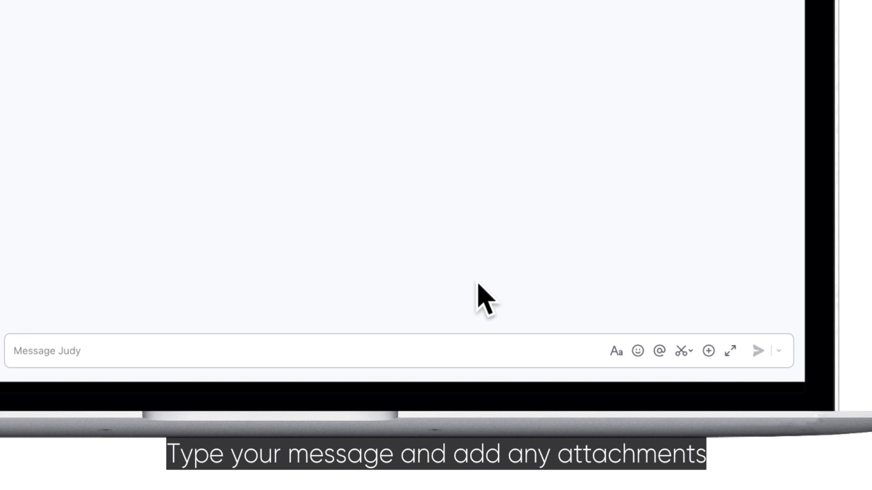
{"action": "left_click", "coordinate": [637, 351]}
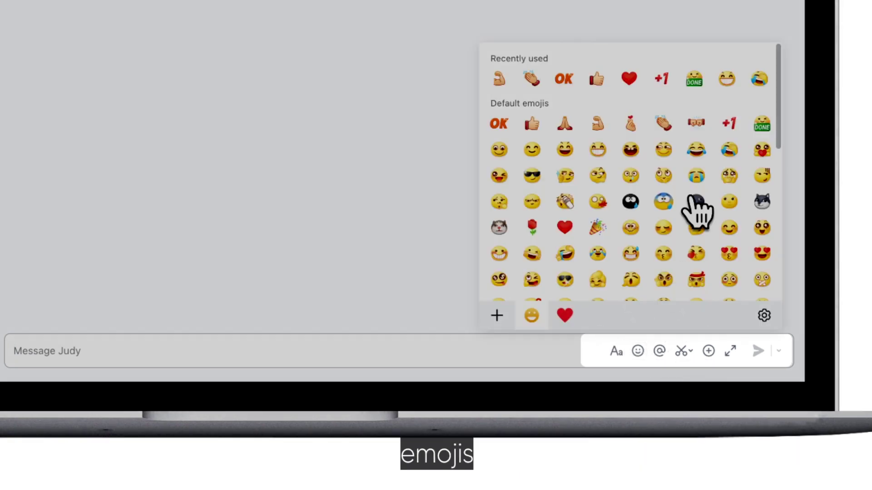
{"action": "left_click", "coordinate": [698, 125]}
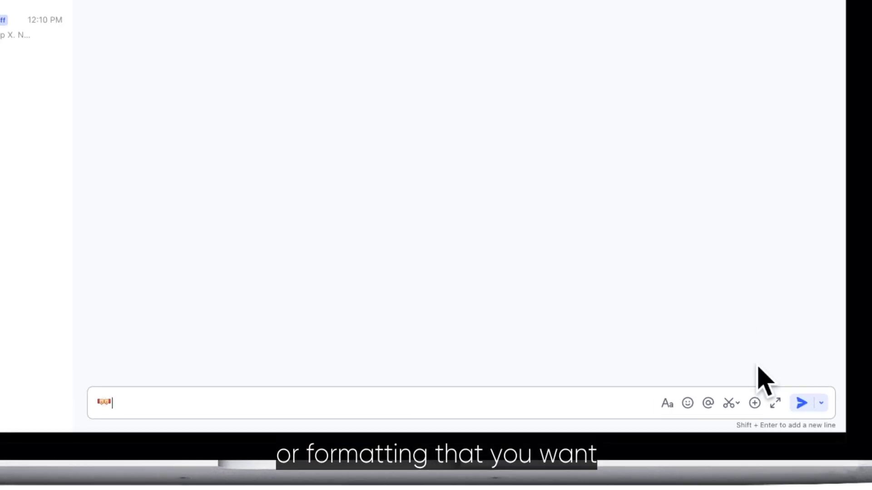
{"action": "left_click", "coordinate": [708, 351]}
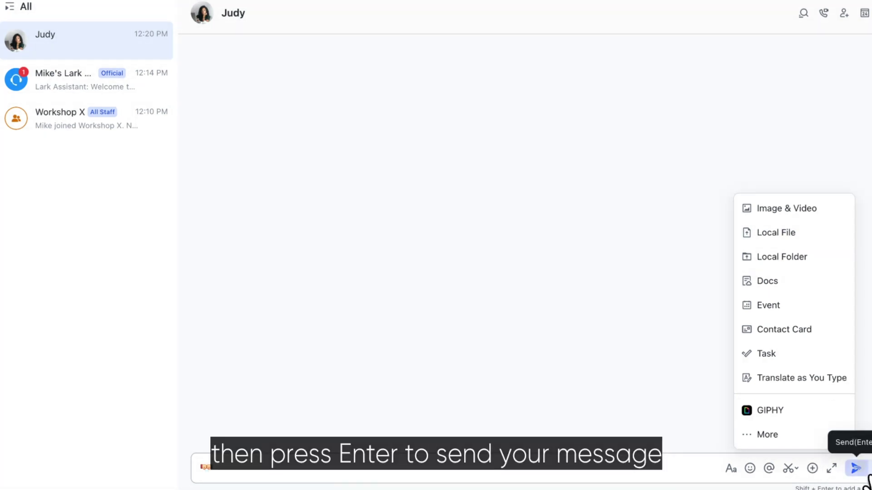
{"action": "left_click", "coordinate": [867, 477]}
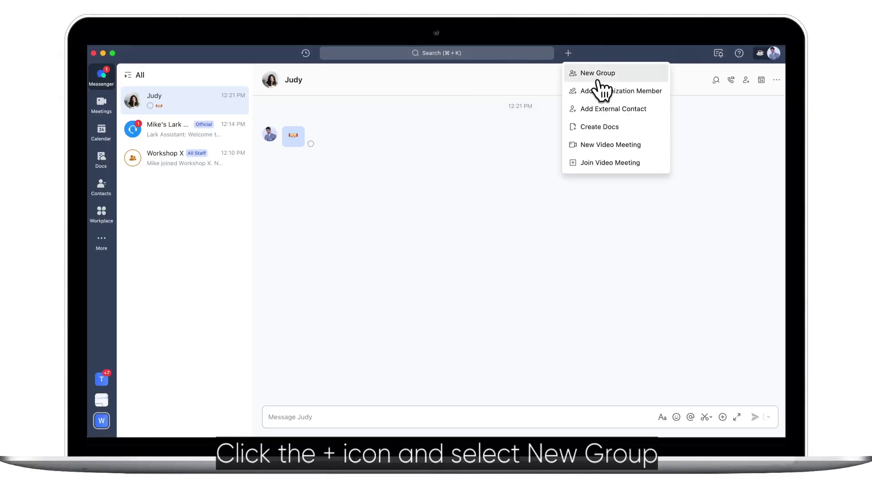
- Name a new group '3.30 outing' and give it an orange 'outing' group photo
{"action": "left_click", "coordinate": [598, 81]}
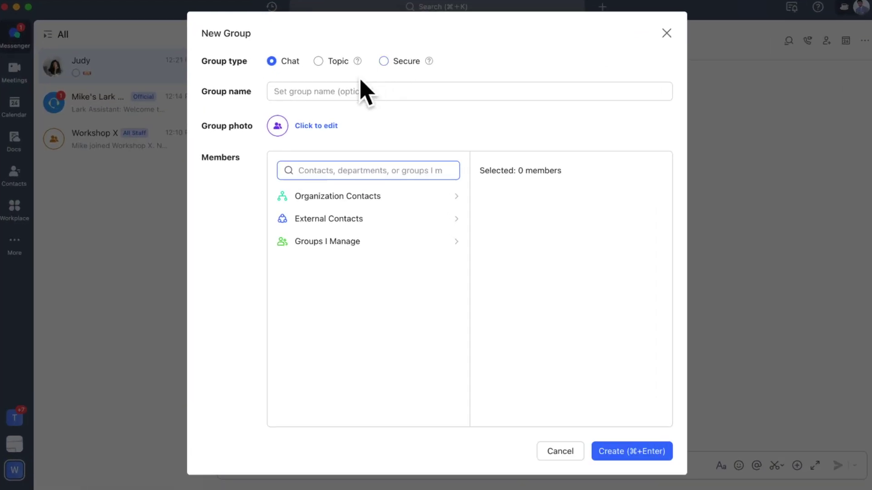
{"action": "left_click", "coordinate": [331, 92]}
{"action": "type", "text": "3.30 outing"}
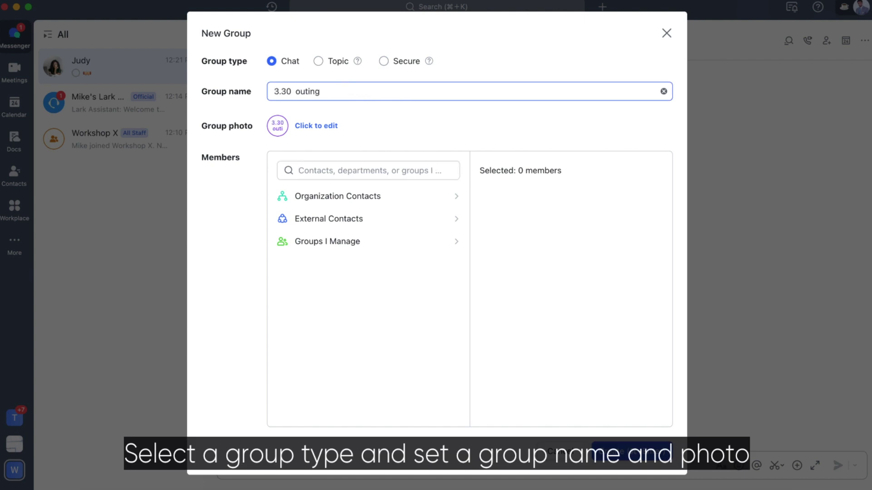
{"action": "left_click", "coordinate": [313, 125]}
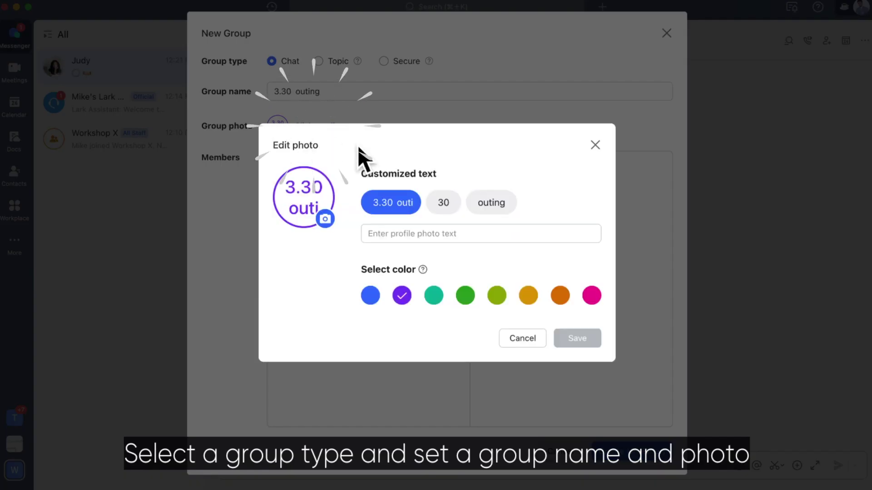
{"action": "left_click", "coordinate": [497, 204]}
{"action": "left_click", "coordinate": [560, 296]}
{"action": "left_click", "coordinate": [577, 339]}
- Add four colleagues from Organization Contacts as members and create the group
{"action": "left_click", "coordinate": [457, 195]}
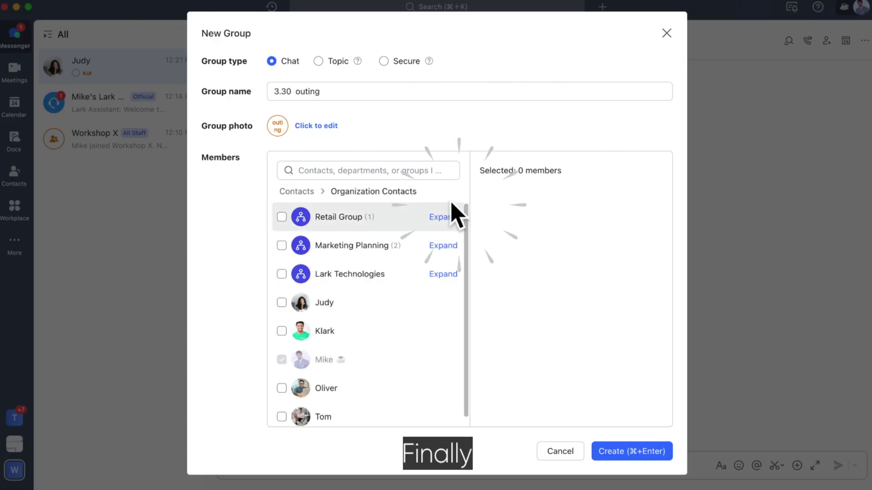
{"action": "left_click", "coordinate": [313, 303]}
{"action": "left_click", "coordinate": [303, 336]}
{"action": "left_click", "coordinate": [306, 389]}
{"action": "left_click", "coordinate": [303, 417]}
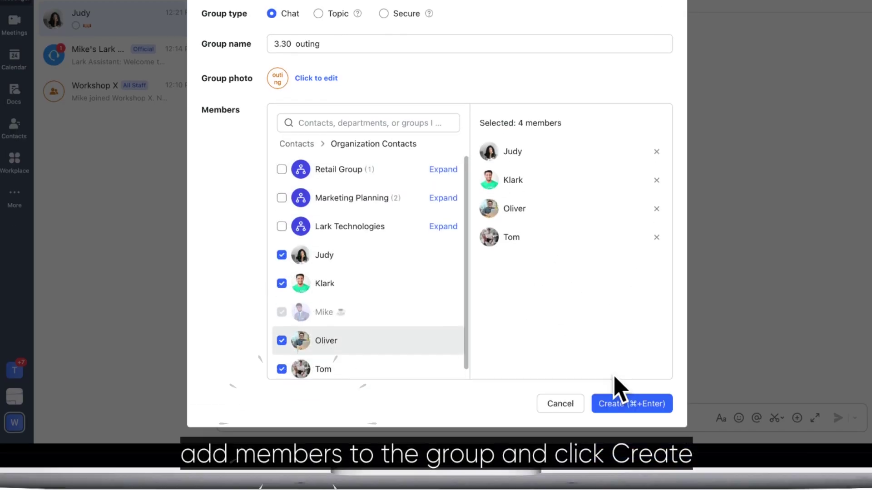
{"action": "left_click", "coordinate": [632, 452]}
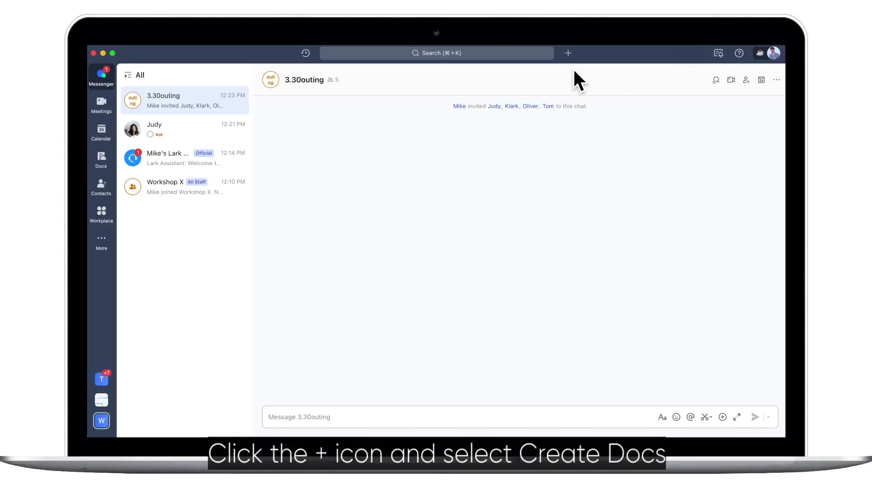
- Create a new Docs document from the top-bar + menu
{"action": "left_click", "coordinate": [570, 55]}
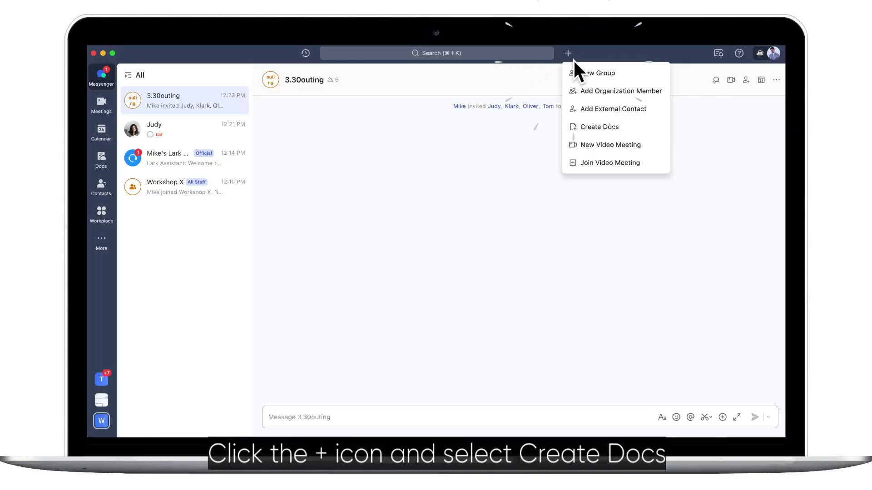
{"action": "left_click", "coordinate": [611, 133]}
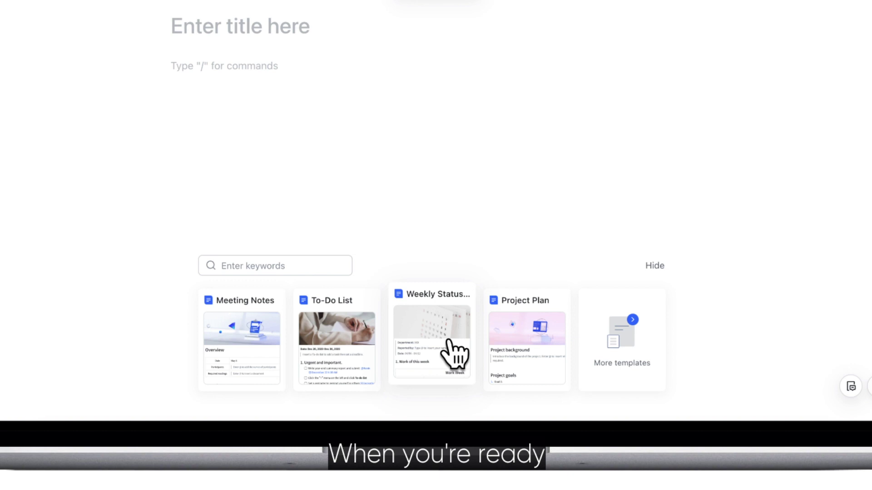
- Apply the Weekly Status Report template and scroll down to the To-dos
{"action": "left_click", "coordinate": [454, 352]}
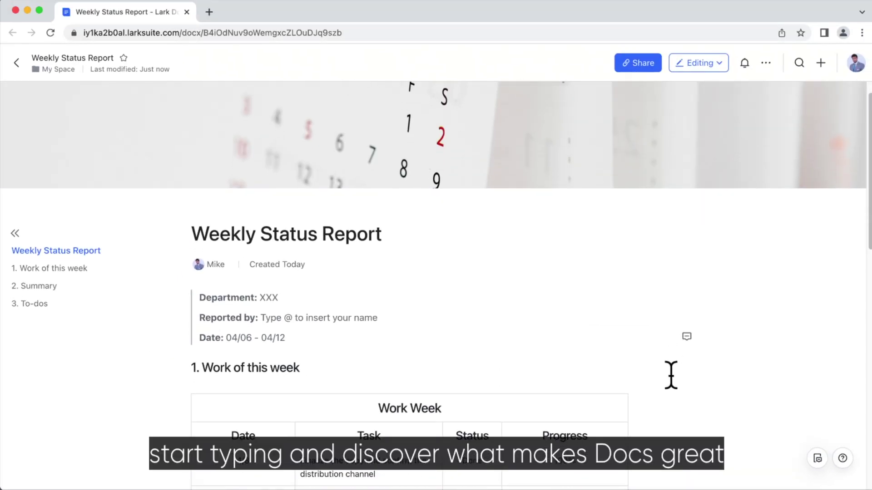
{"action": "scroll", "coordinate": [671, 376], "scroll_direction": "down", "scroll_amount": 10}
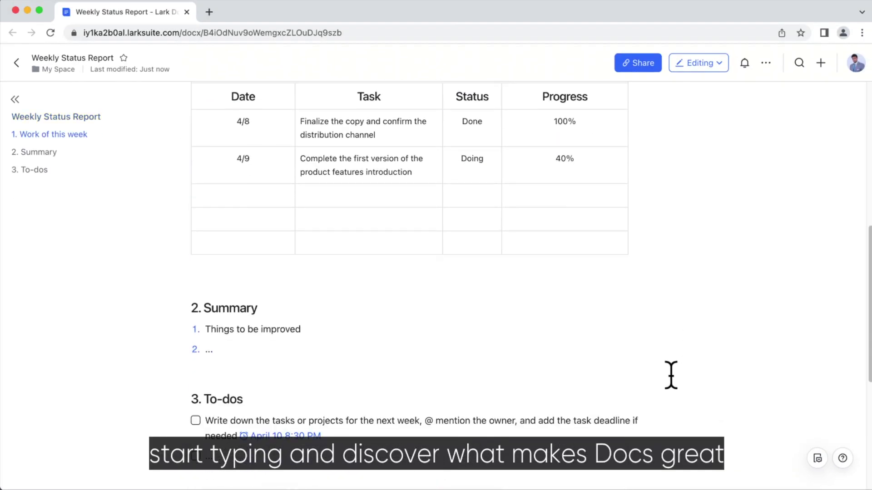
{"action": "scroll", "coordinate": [671, 375], "scroll_direction": "down", "scroll_amount": 5}
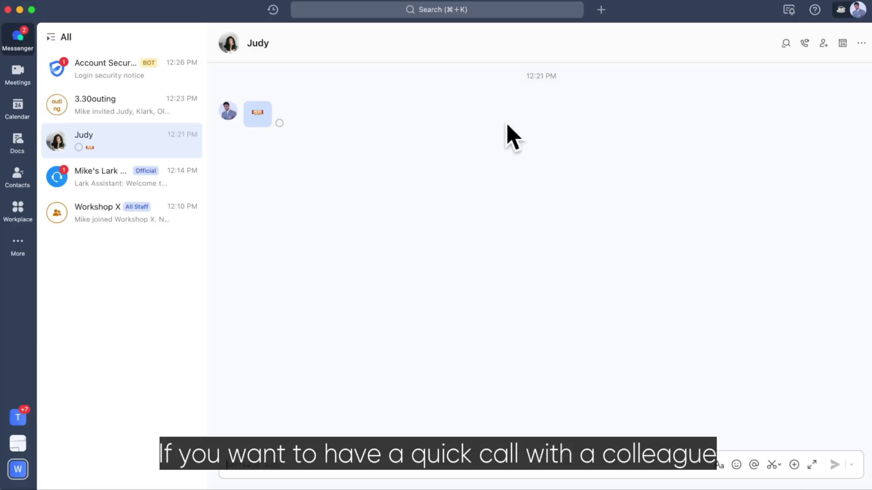
- Schedule 'Outing details' for Mar 24, 4–5 PM, and send the invitation to the colleague
{"action": "left_click", "coordinate": [804, 44]}
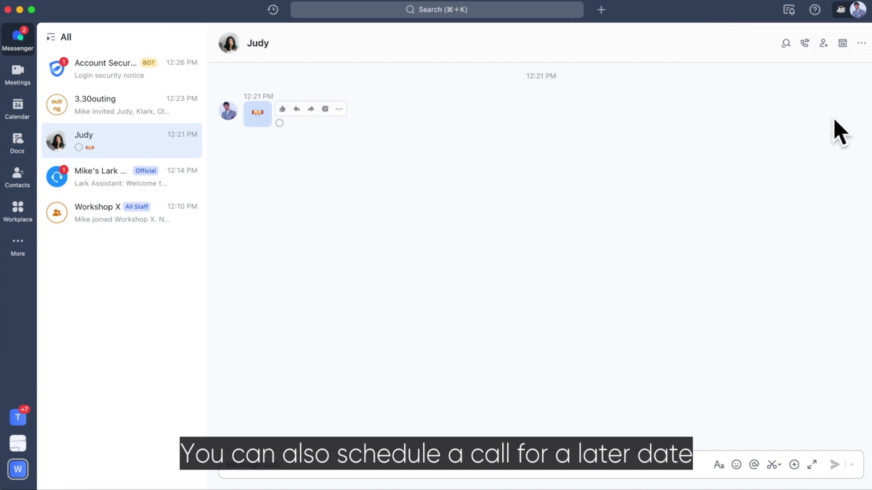
{"action": "left_click", "coordinate": [844, 47]}
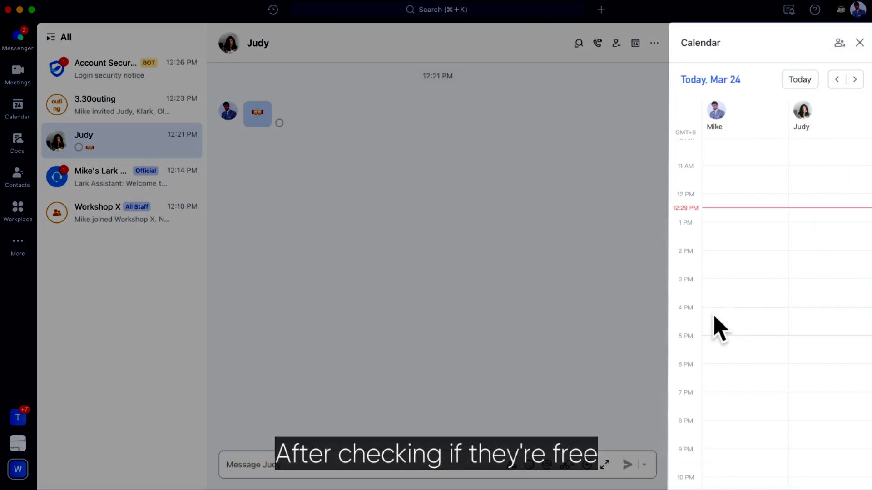
{"action": "left_click", "coordinate": [783, 331]}
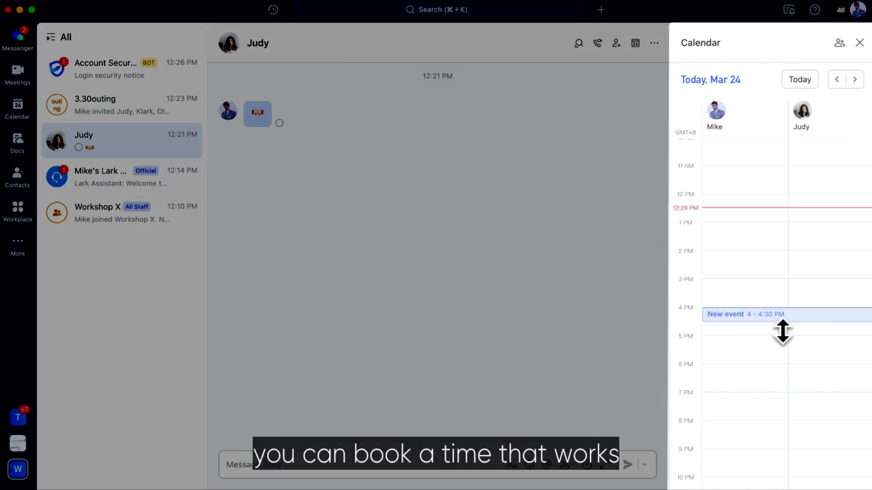
{"action": "left_click", "coordinate": [755, 331]}
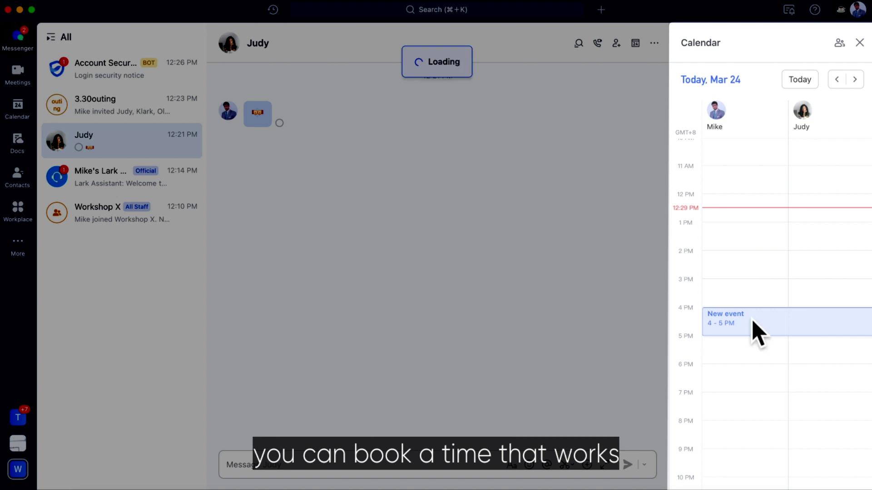
{"action": "type", "text": "Outing details"}
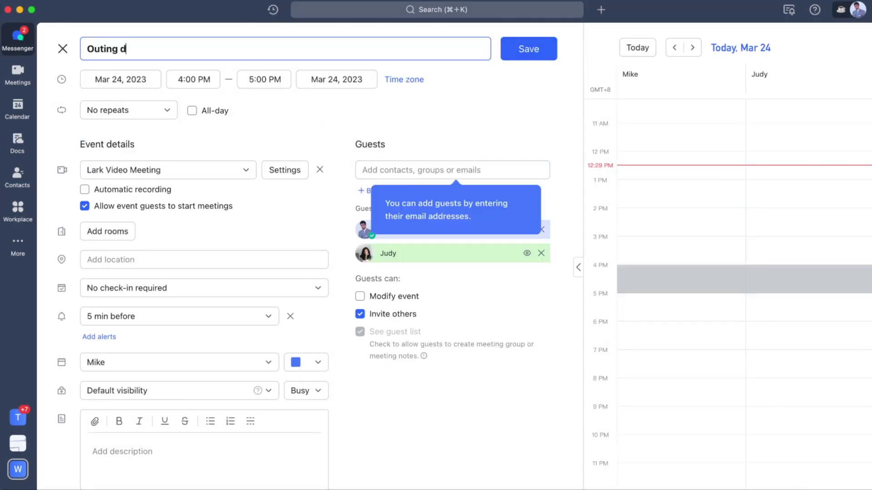
{"action": "left_click", "coordinate": [528, 52]}
{"action": "left_click", "coordinate": [545, 286]}
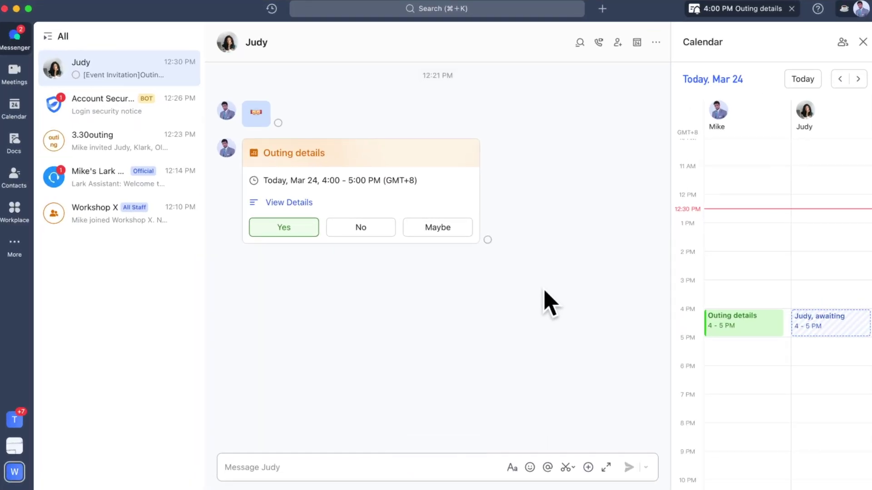
- In Add External Contact, view the My Link tab, then the My QR Code tab
{"action": "left_click", "coordinate": [604, 9]}
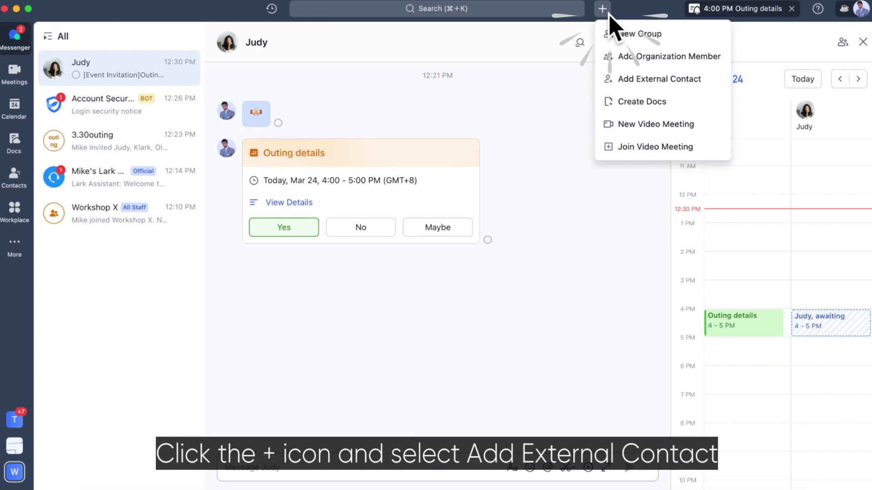
{"action": "left_click", "coordinate": [651, 80]}
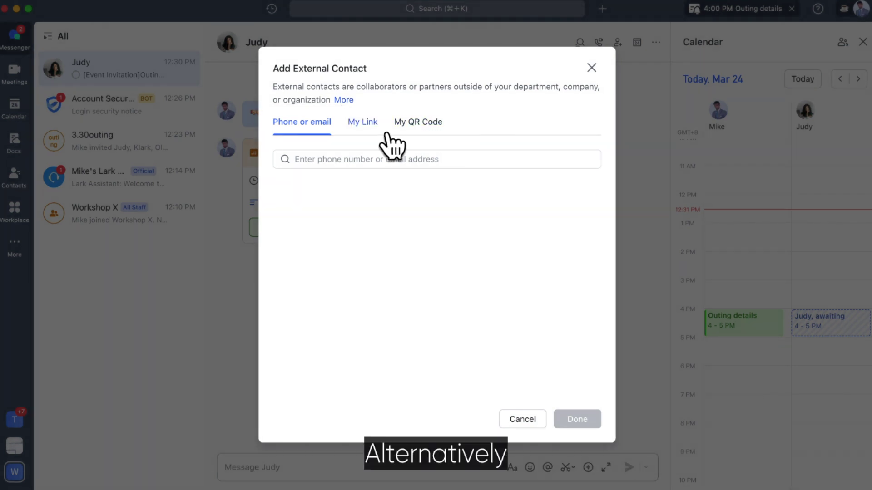
{"action": "left_click", "coordinate": [387, 136]}
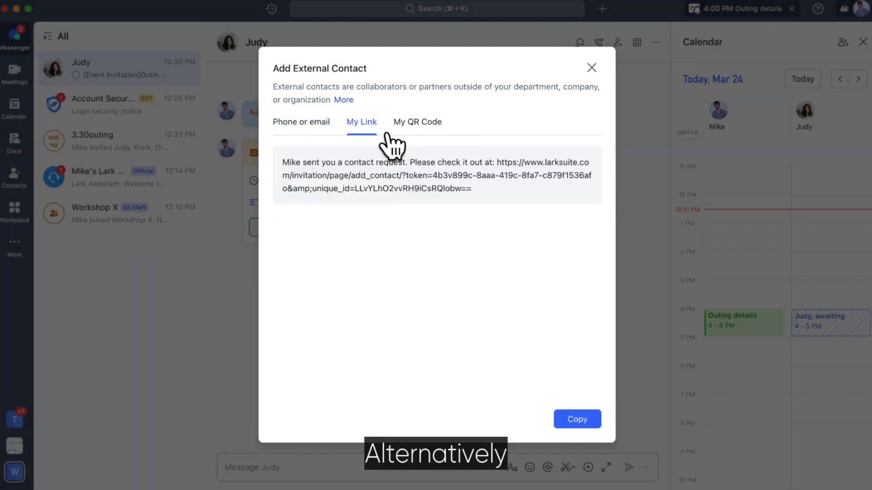
{"action": "left_click", "coordinate": [431, 133]}
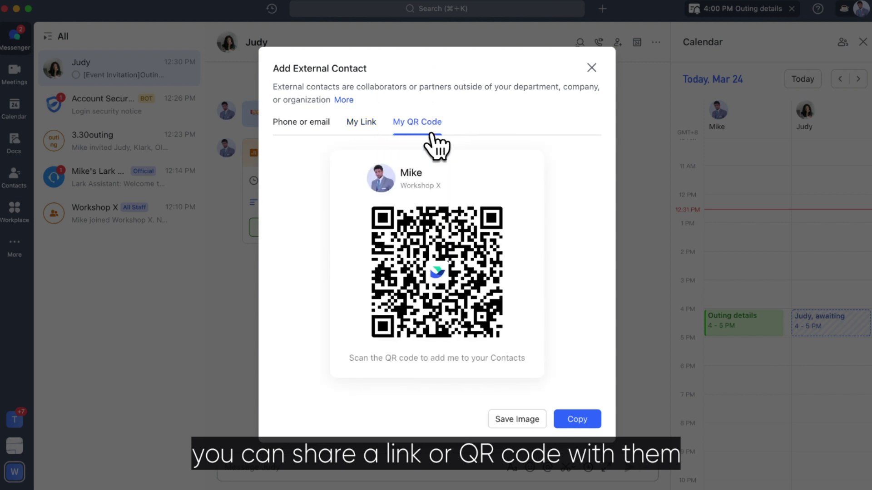